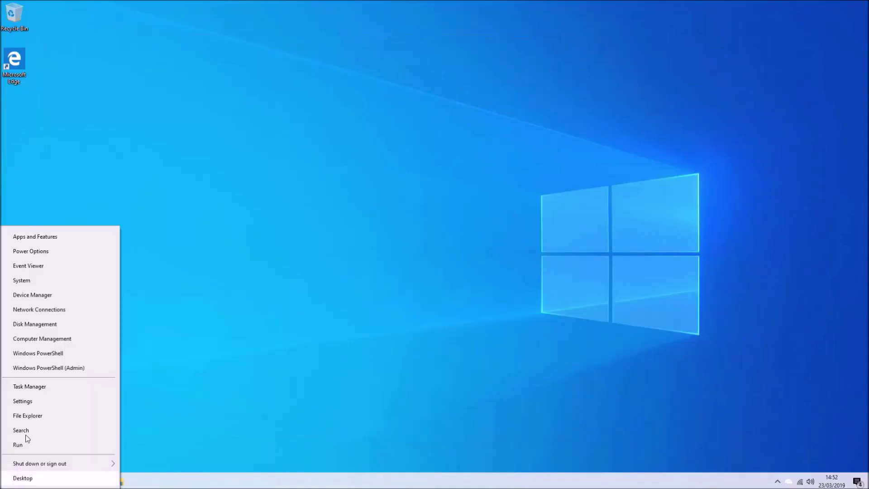
Step: Look over the System settings page, then close Settings
click(80, 278)
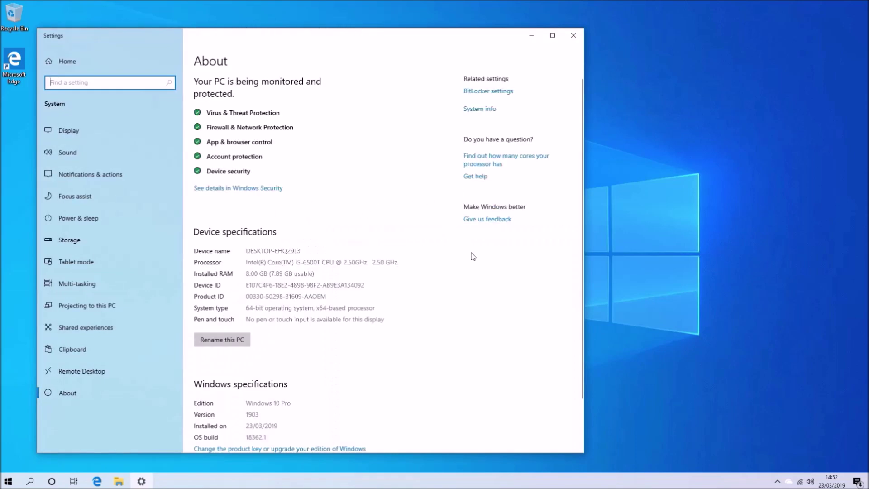
scroll(473, 257, down, 3)
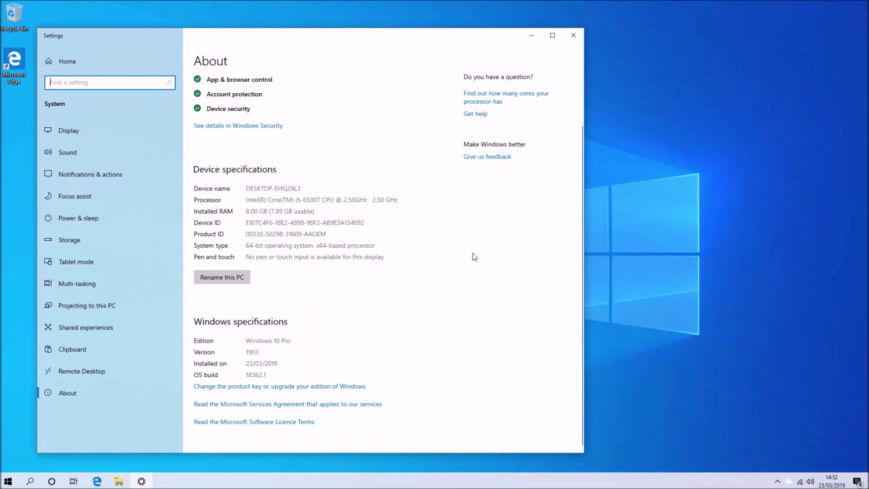
scroll(473, 257, up, 3)
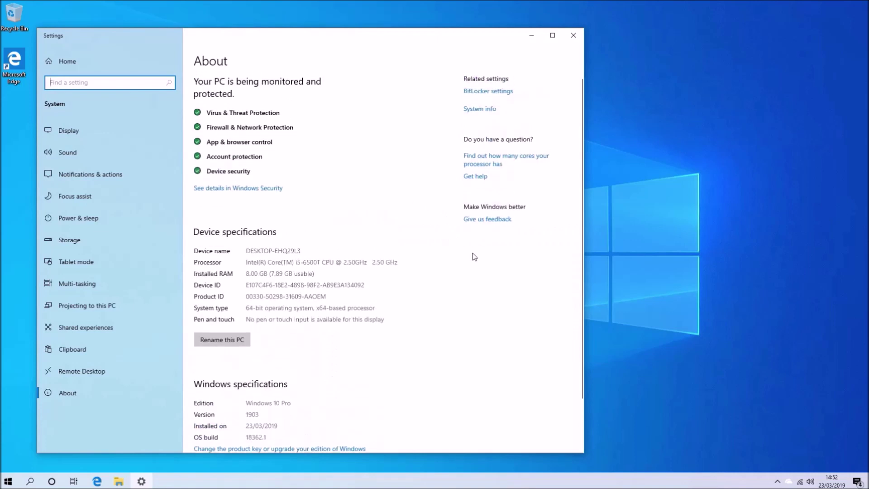
click(580, 33)
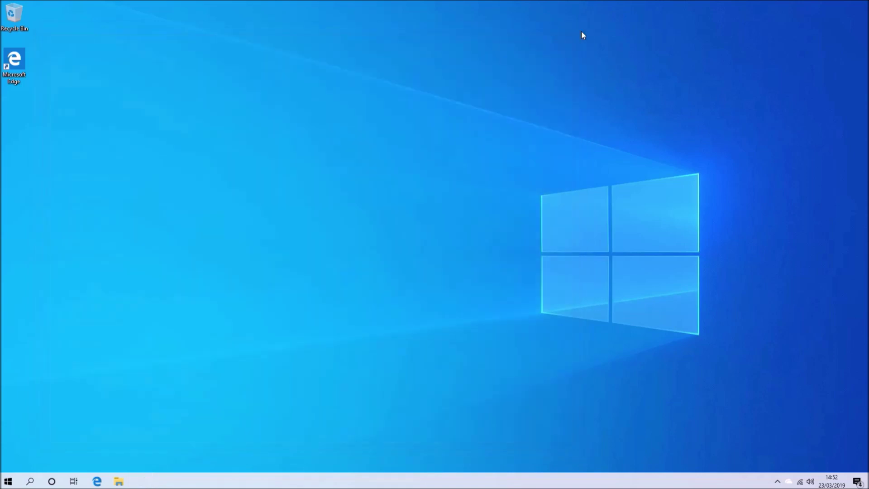
Step: Reopen Settings to Update & Security's Windows Insider Programme page and take control of preview builds
click(5, 481)
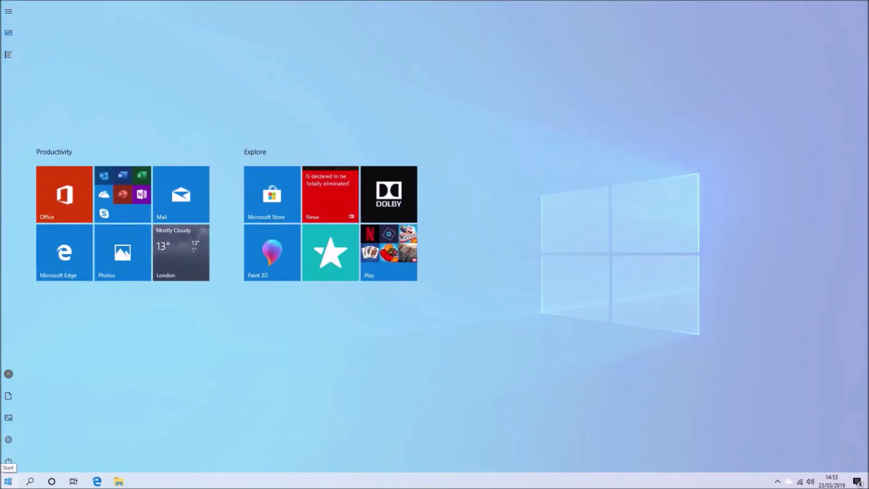
click(8, 481)
click(8, 439)
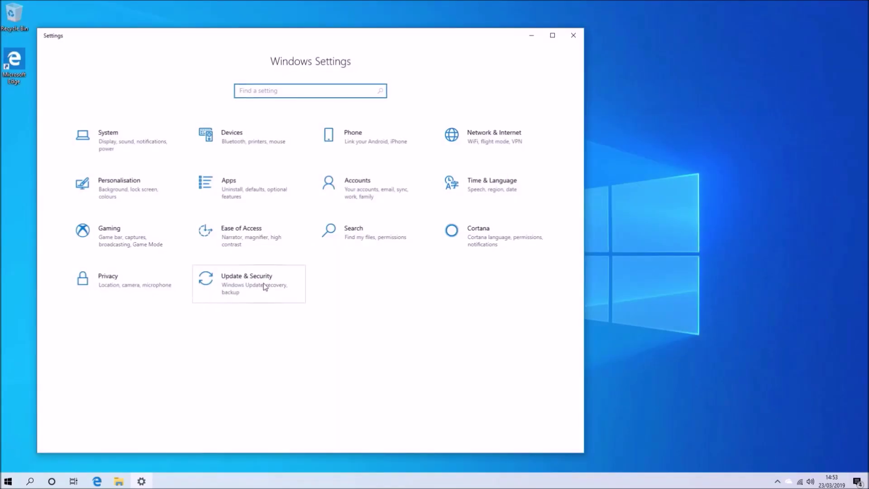
click(263, 283)
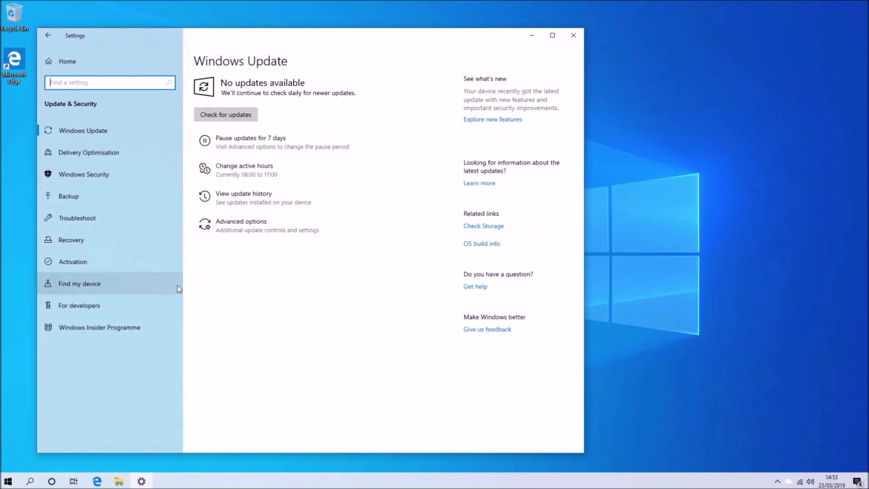
click(164, 325)
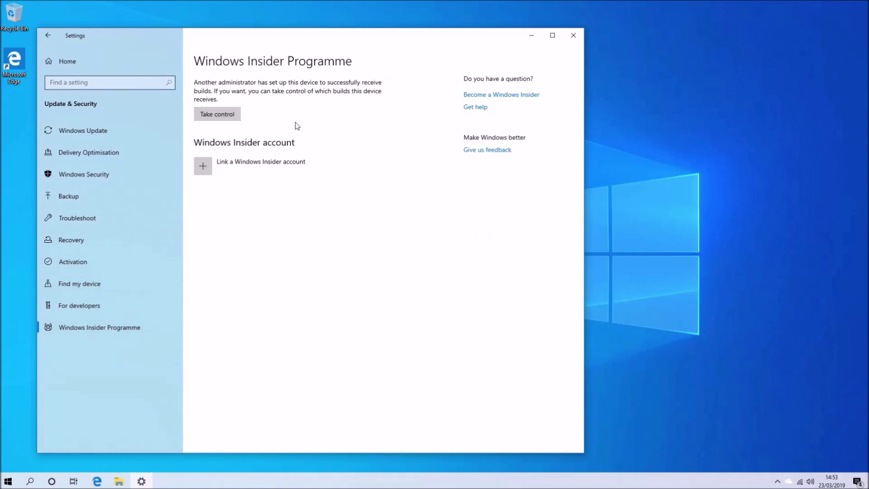
click(238, 116)
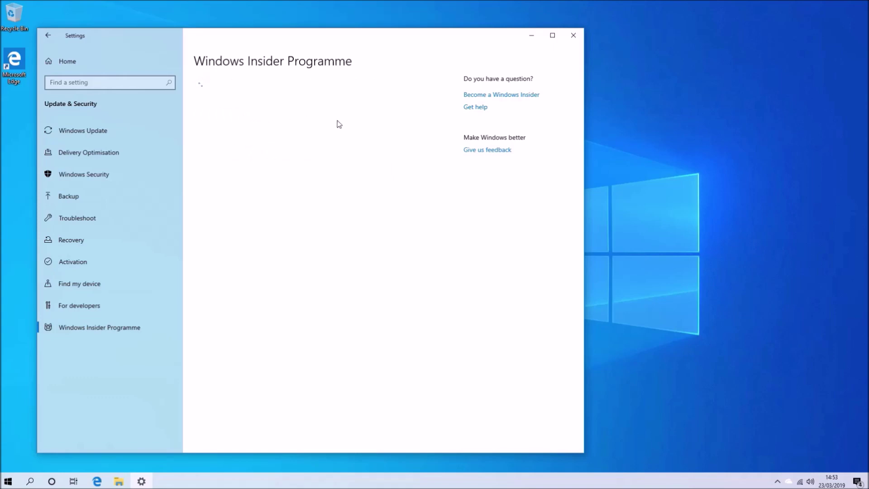
Step: Pick the Skip ahead ring, see it revert to Slow (Recommended), and close Settings
click(377, 187)
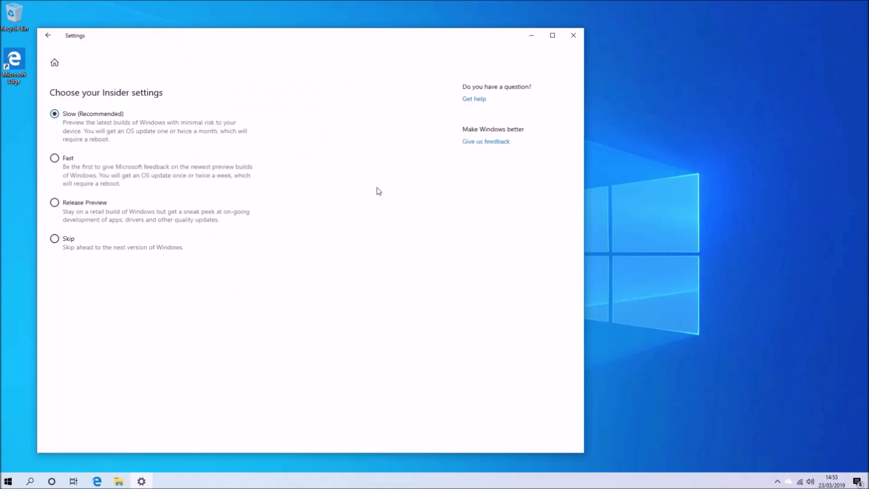
click(89, 240)
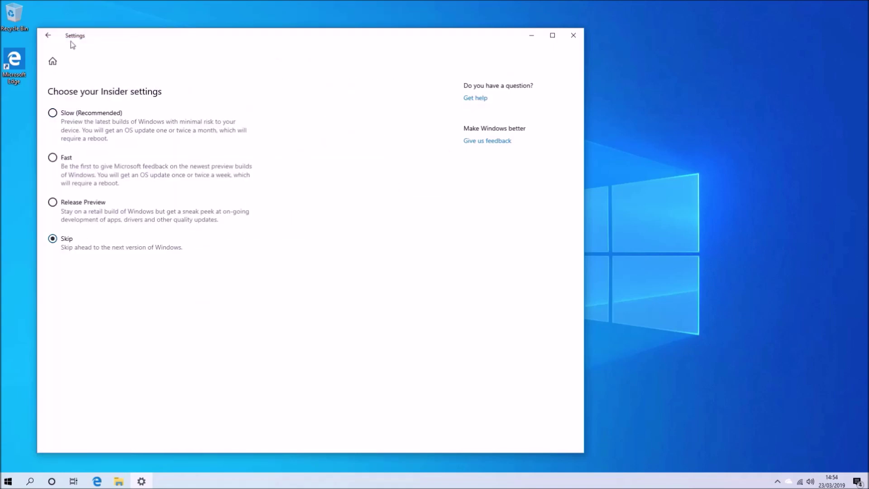
click(48, 35)
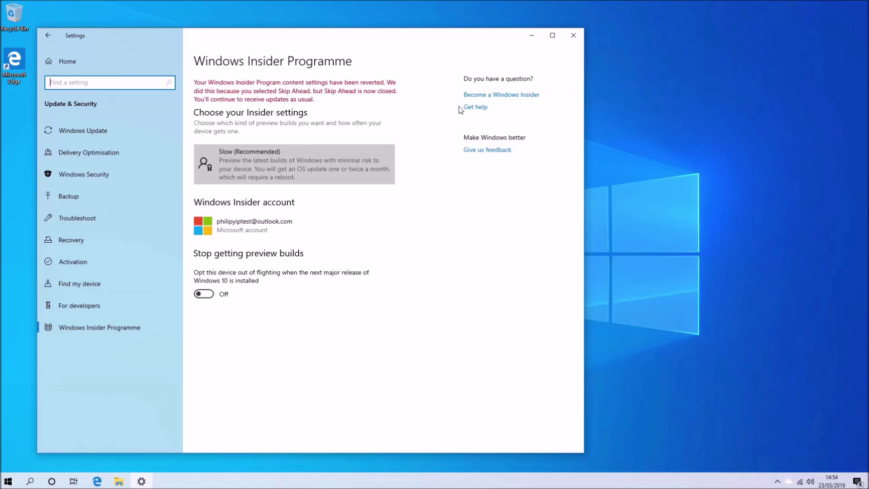
click(568, 40)
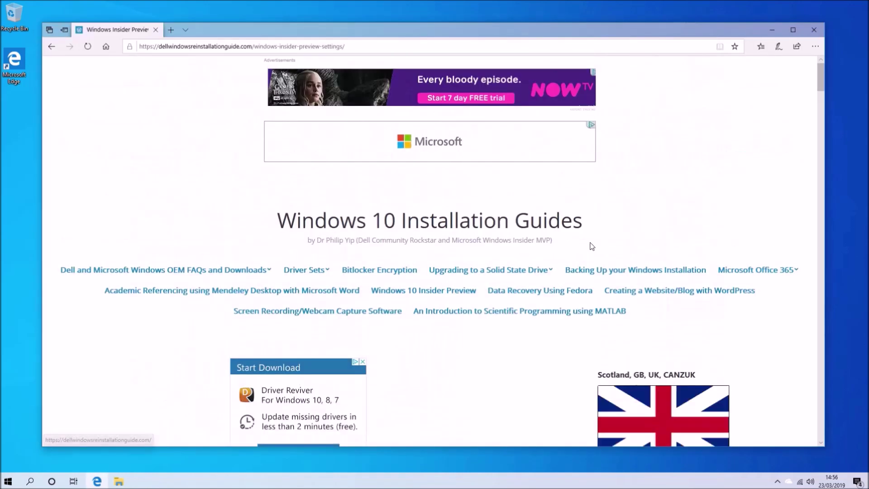
Step: Skim the guide, then launch Registry Editor with regedit and approve the admin prompt
scroll(591, 247, down, 3)
scroll(591, 247, down, 8)
scroll(588, 247, down, 6)
scroll(586, 247, down, 3)
scroll(586, 247, down, 1)
scroll(584, 246, down, 1)
scroll(584, 246, up, 1)
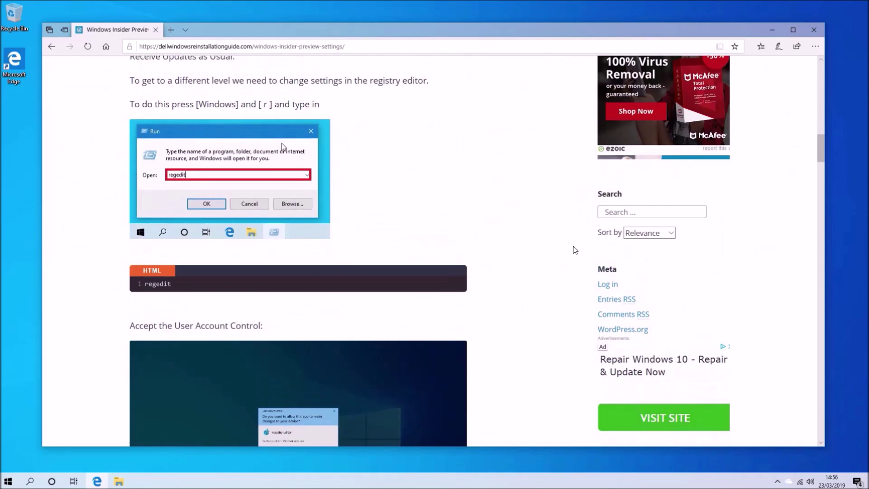
key(super+d)
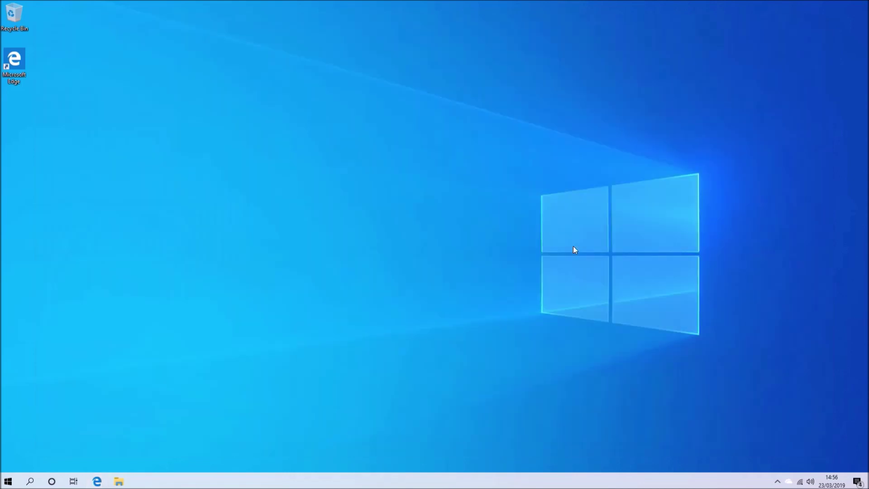
key(super+r)
text(rege)
key(Return)
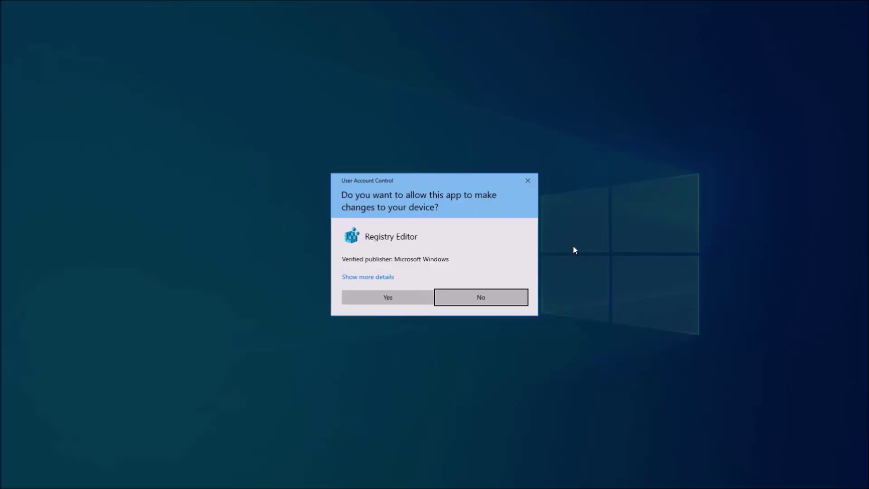
click(419, 297)
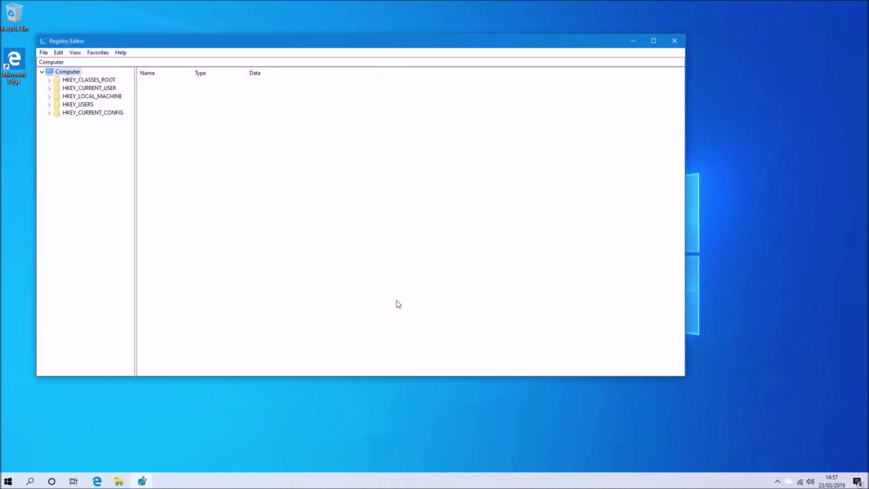
Step: Copy the WindowsSelfHost\Applicability registry path from the guide and minimize Edge
click(97, 481)
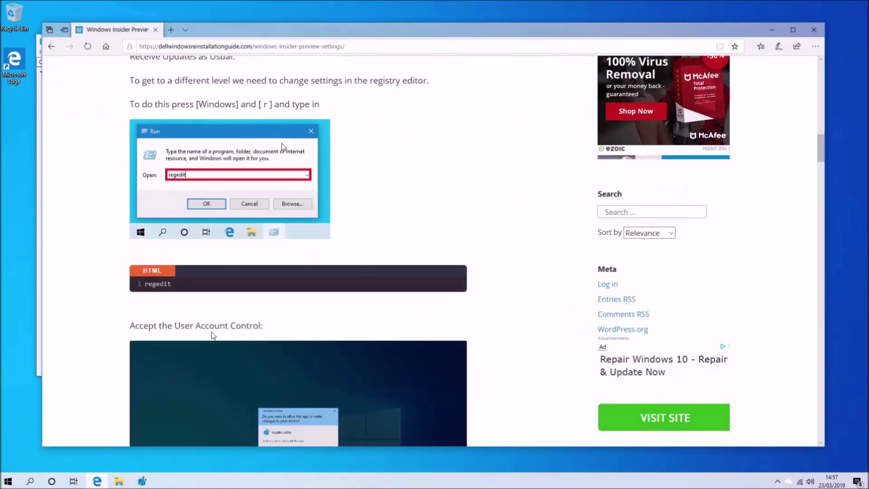
scroll(278, 291, down, 5)
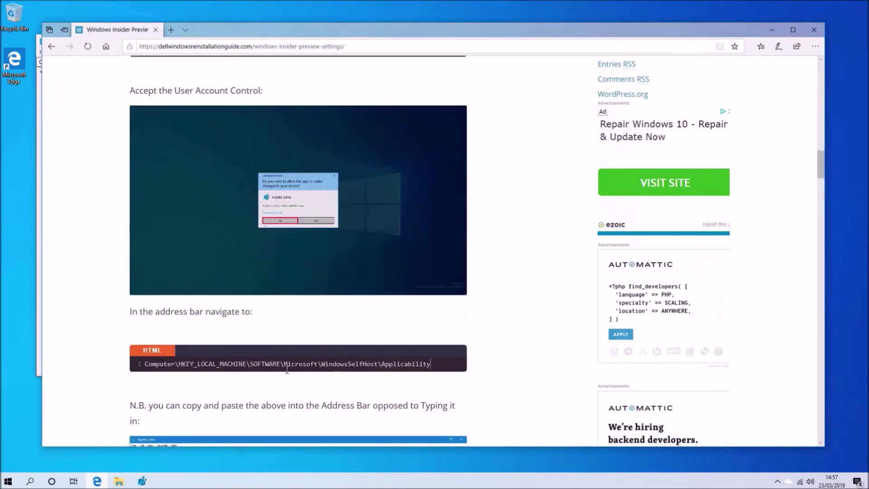
drag(287, 369, 145, 371)
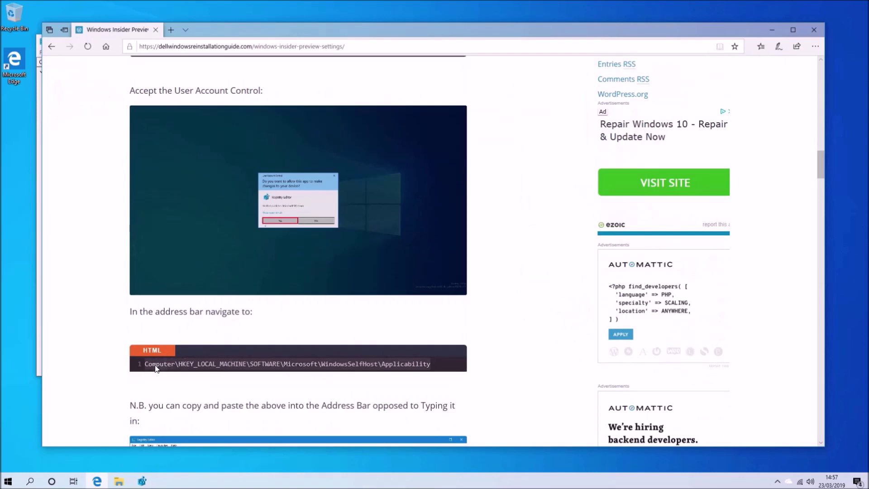
right_click(156, 368)
click(167, 374)
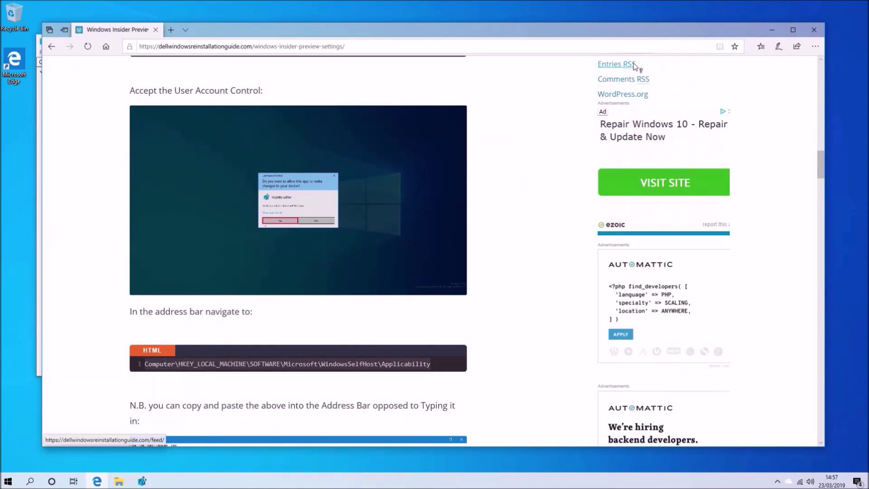
click(772, 30)
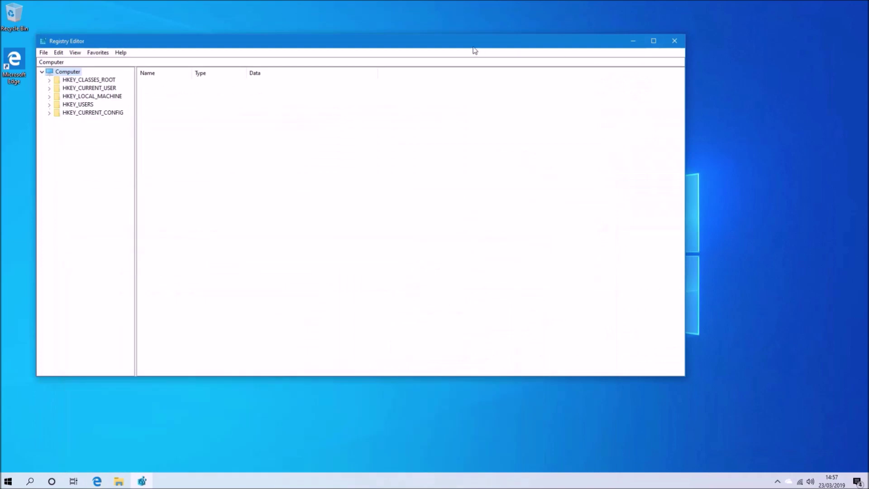
Step: Paste the Applicability path into the Registry Editor address bar to open that key
click(466, 62)
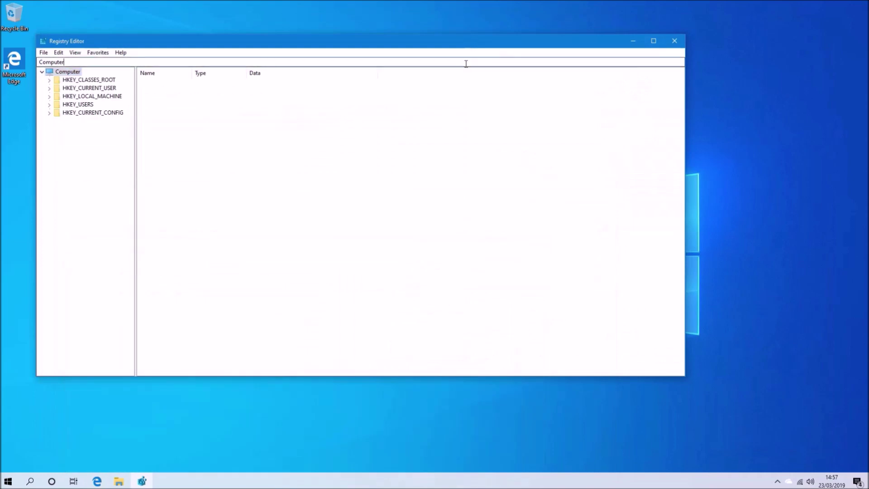
double_click(57, 60)
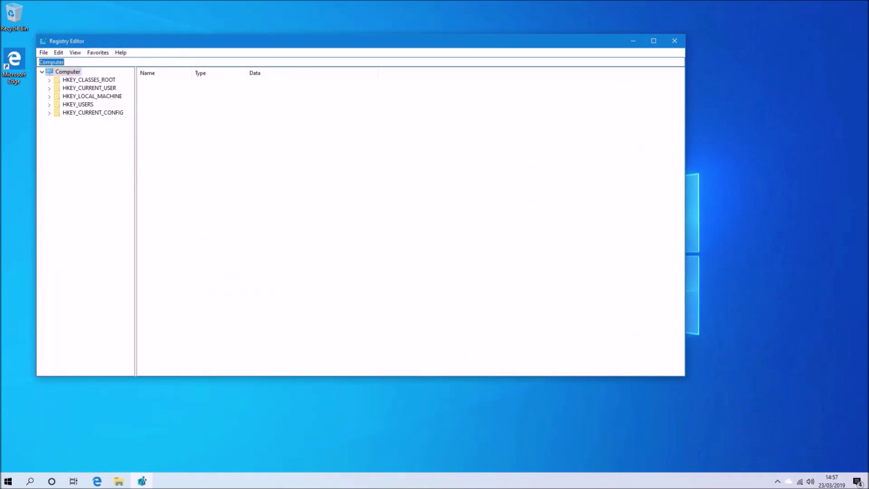
right_click(54, 61)
click(86, 100)
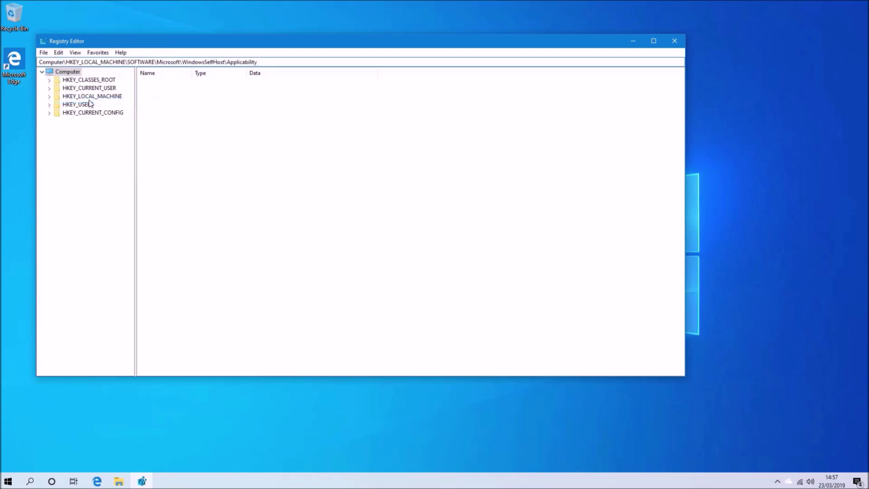
key(Return)
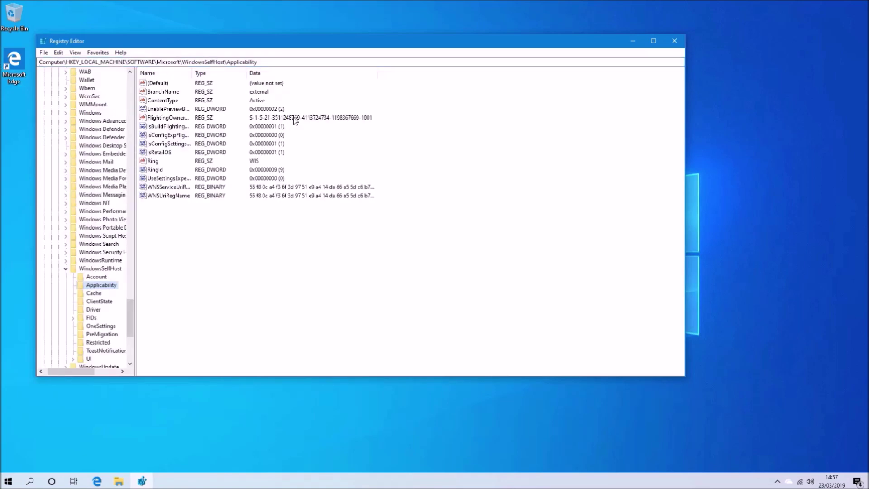
Step: Select the ContentType and Ring values, then bring the guide back up
click(261, 103)
click(176, 101)
ctrl+click(159, 158)
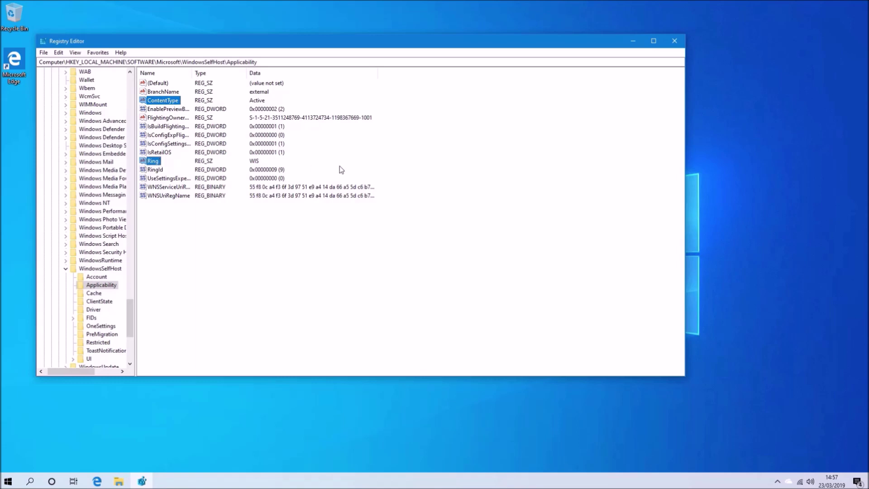
click(97, 481)
Step: Read further down the guide, then return to Registry Editor
scroll(357, 349, down, 5)
scroll(362, 346, down, 1)
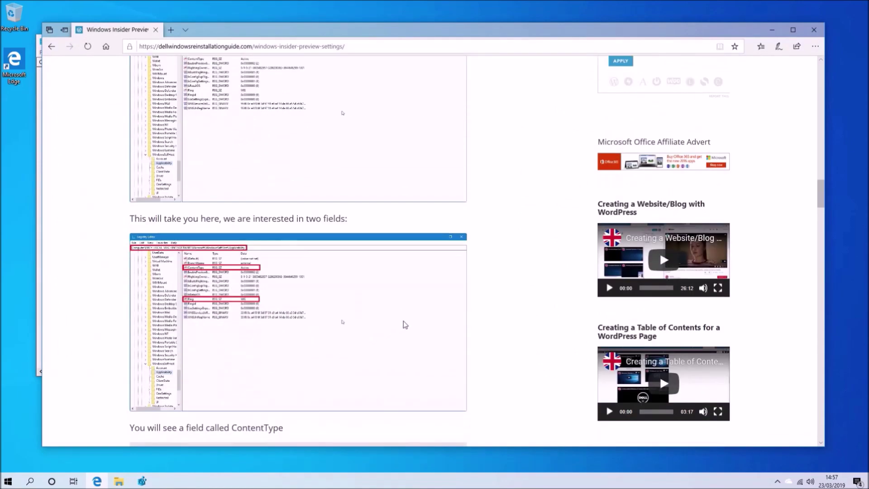
scroll(392, 326, down, 5)
scroll(418, 310, down, 3)
scroll(430, 313, down, 7)
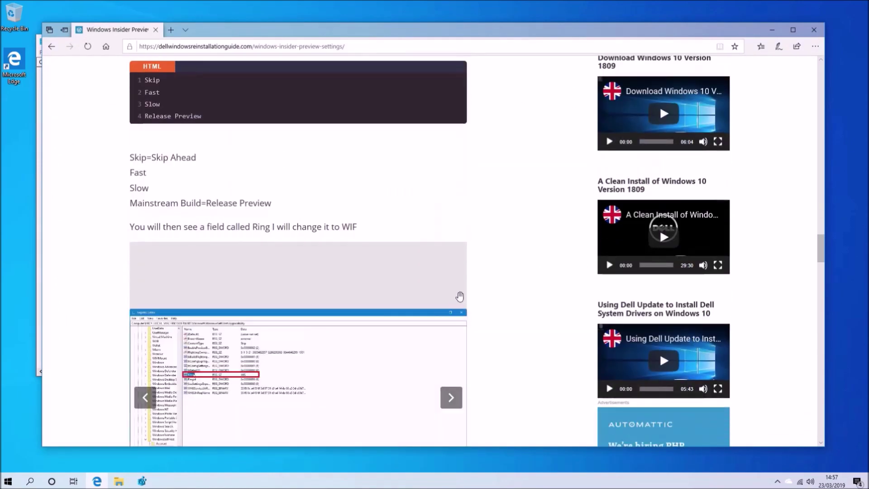
scroll(457, 294, down, 5)
scroll(456, 293, down, 1)
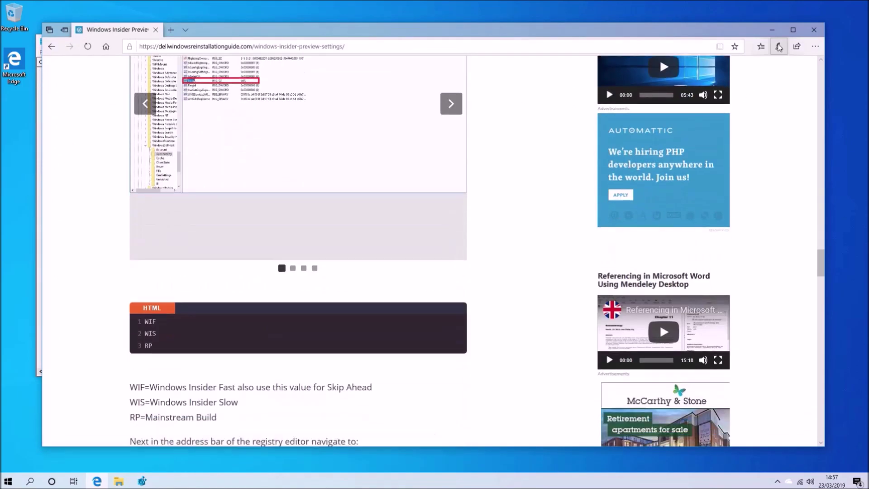
click(773, 30)
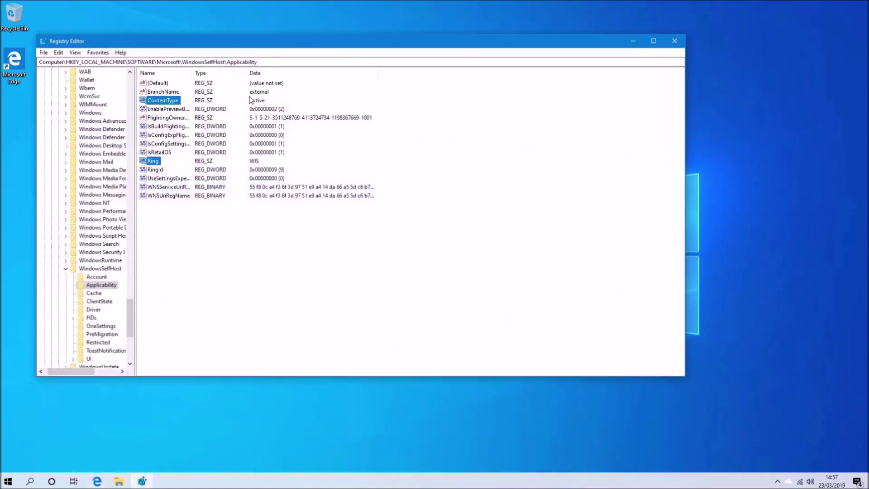
Step: Change ContentType to Skip and Ring to WIF
click(263, 102)
double_click(164, 100)
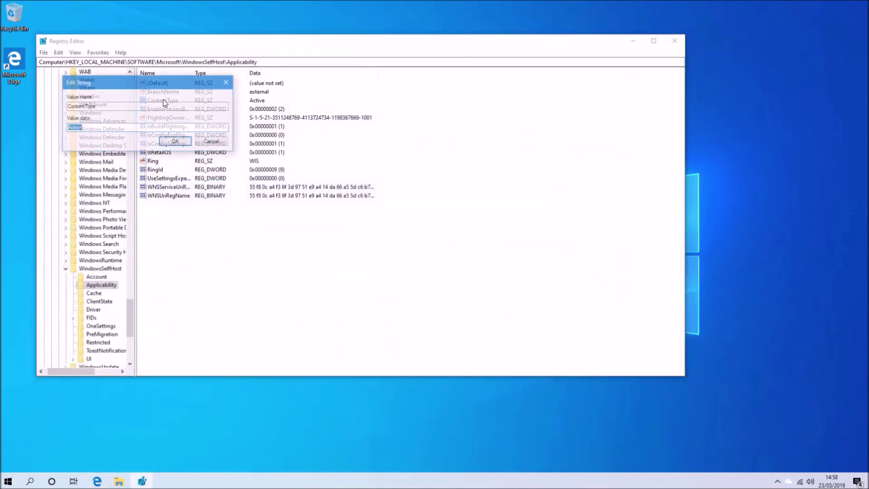
text(Skip)
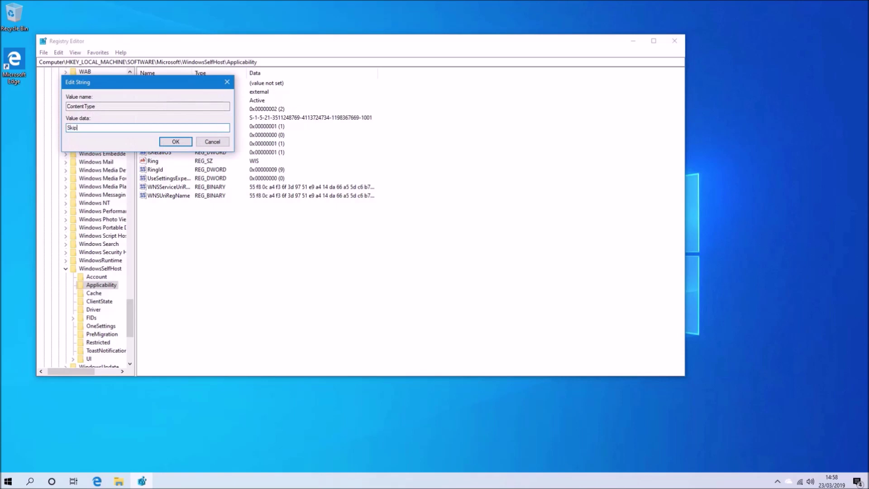
click(180, 142)
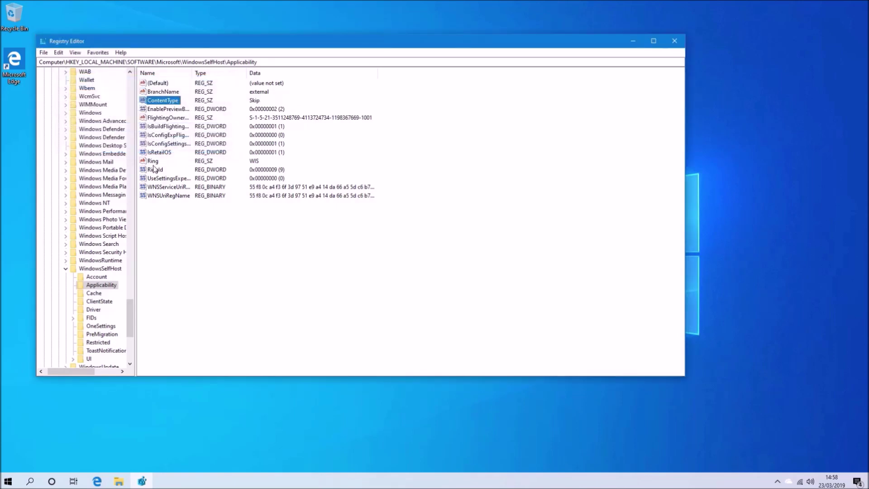
double_click(154, 164)
text(WIF)
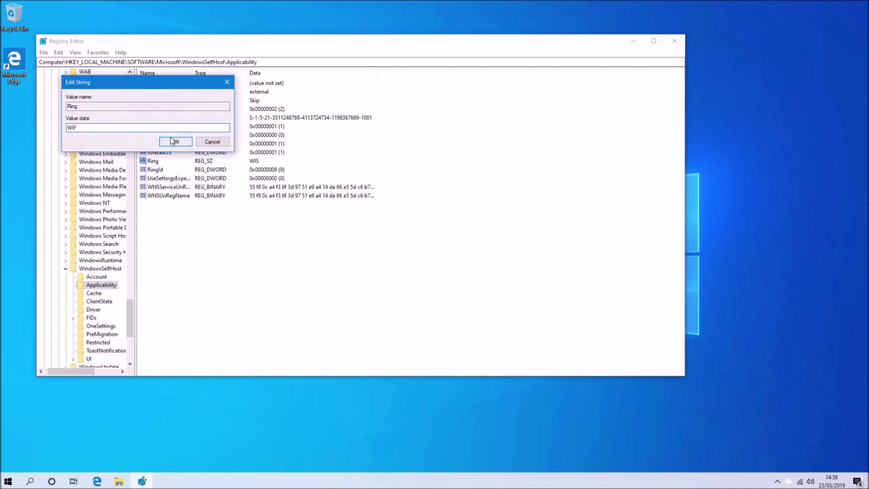
click(172, 140)
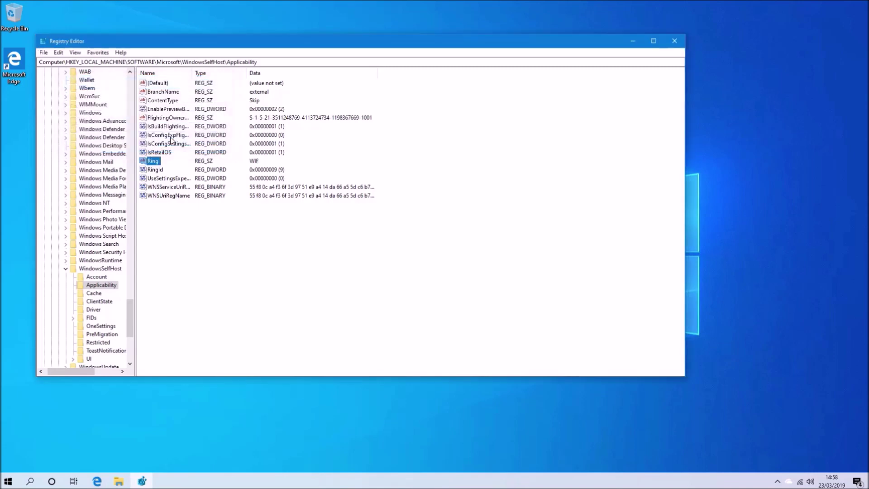
click(97, 480)
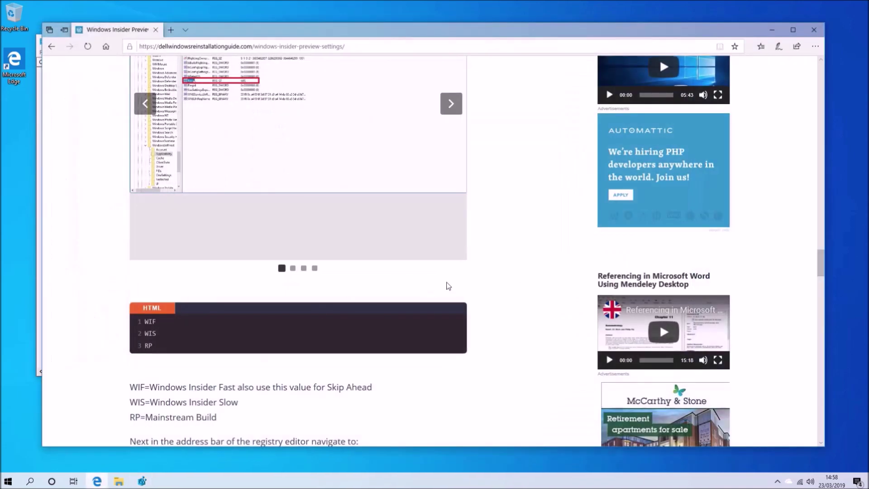
Step: Select and copy the WindowsSelfHost\UI\Selection path from the guide
scroll(448, 283, down, 5)
scroll(458, 278, down, 3)
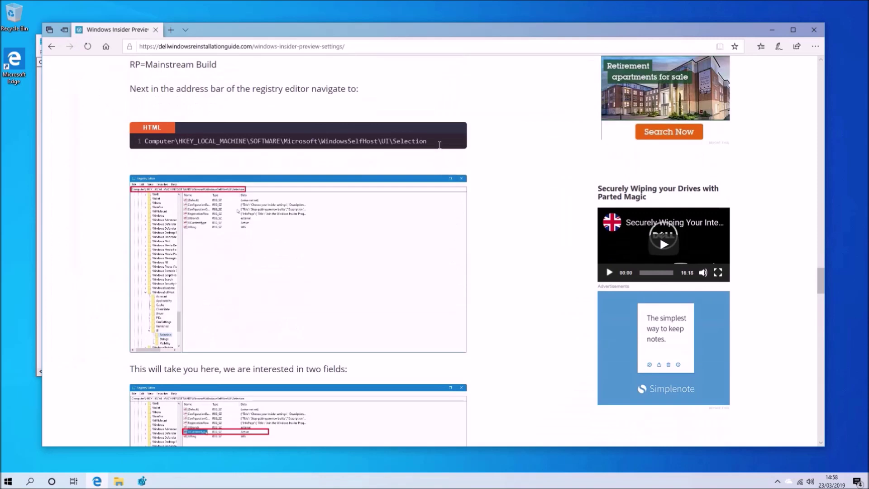
double_click(440, 144)
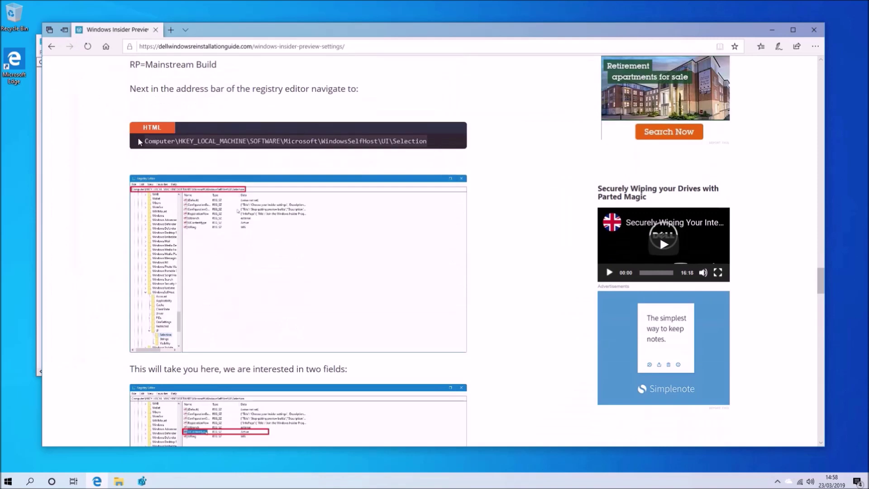
right_click(151, 135)
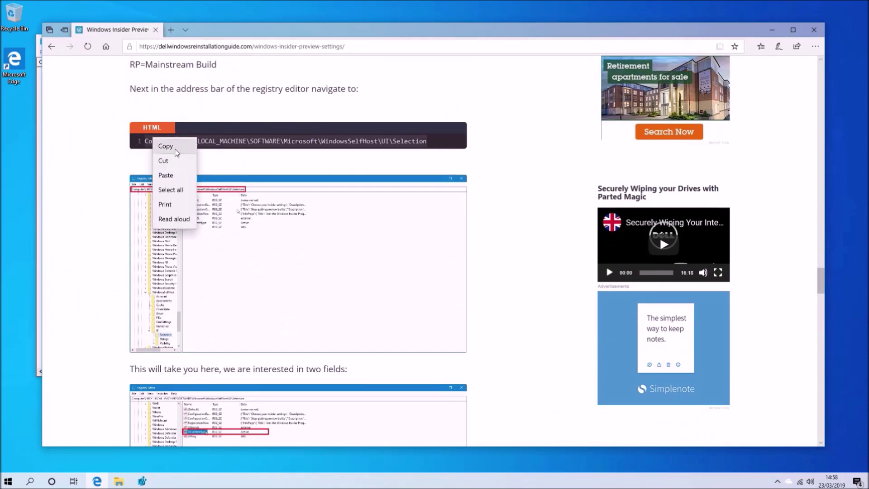
click(176, 145)
Step: Paste the UI\Selection path into the address bar, then select UIContentType and UIRing
click(97, 481)
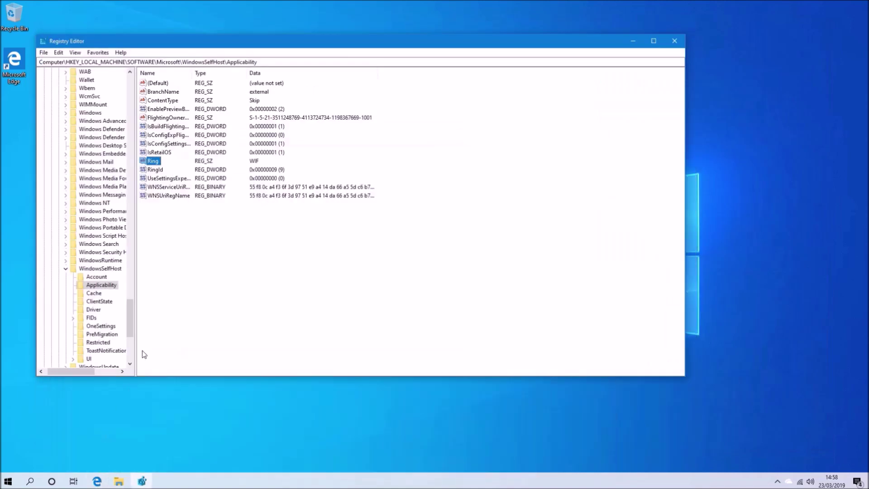
drag(263, 62, 38, 62)
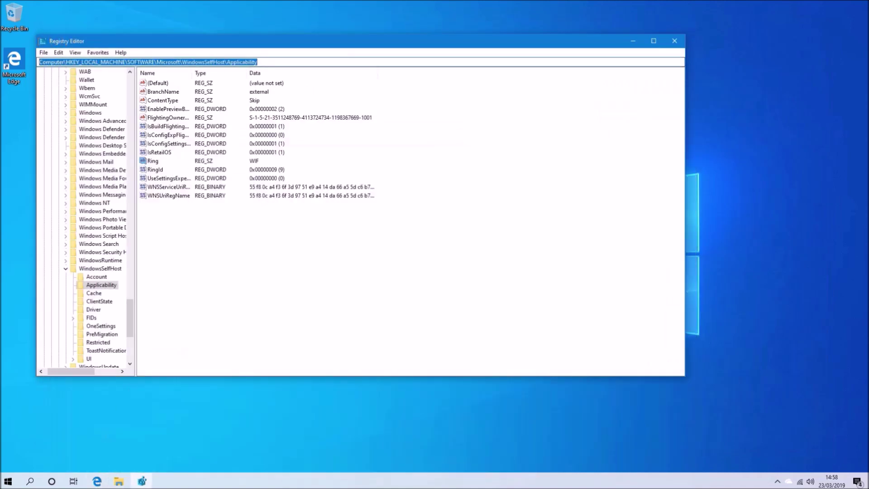
right_click(73, 62)
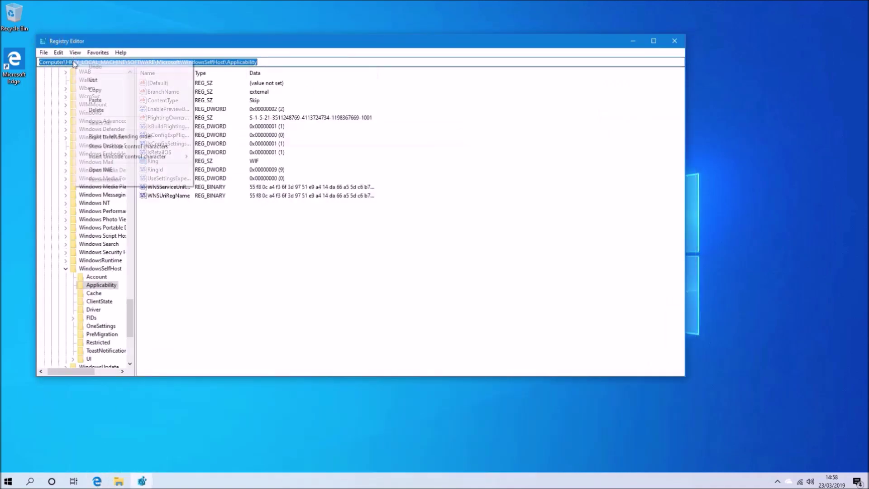
click(98, 99)
key(Return)
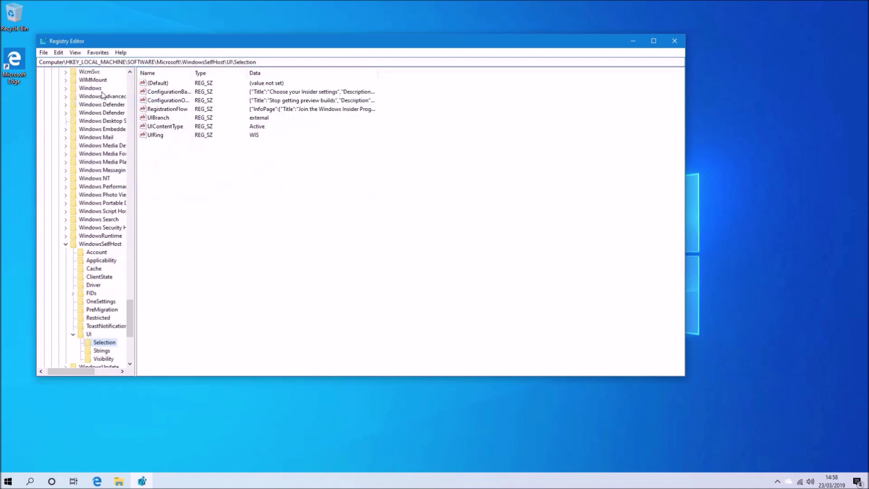
click(178, 128)
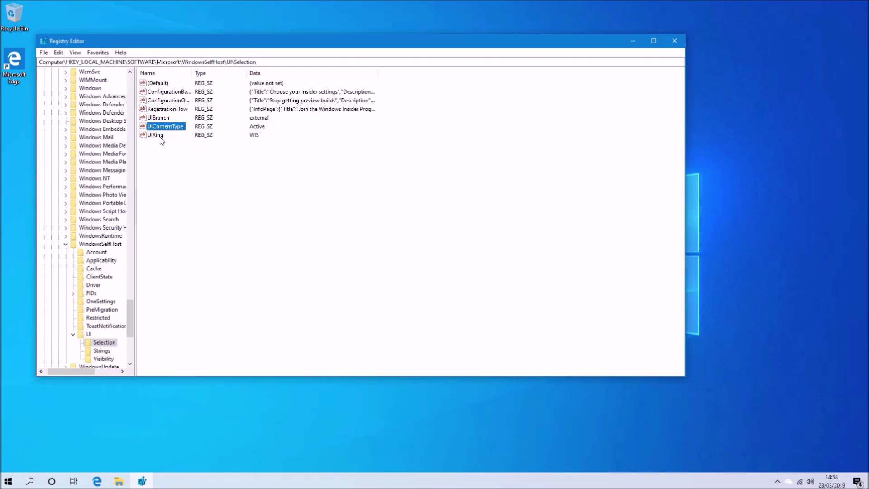
ctrl+click(160, 138)
Step: Scroll the guide to read the next instructions
click(100, 480)
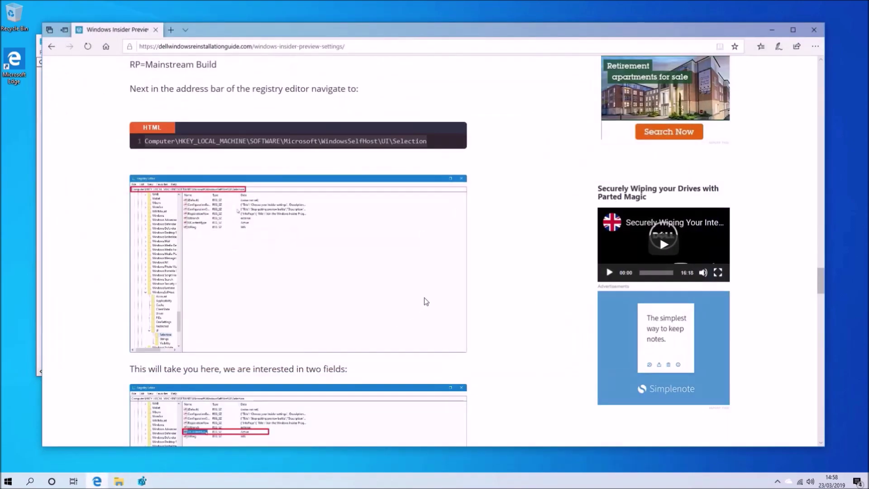
scroll(424, 298, down, 8)
scroll(425, 297, down, 3)
scroll(426, 301, down, 4)
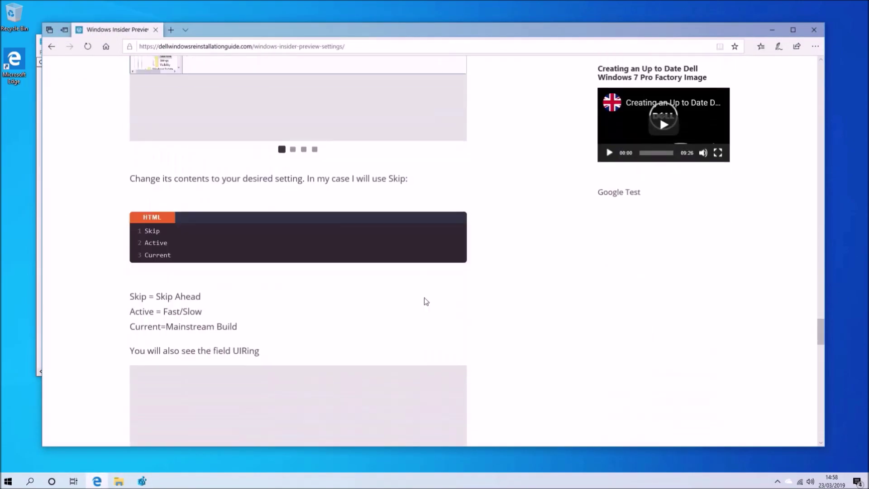
scroll(425, 302, down, 3)
scroll(425, 299, down, 3)
scroll(456, 291, down, 1)
scroll(493, 274, up, 1)
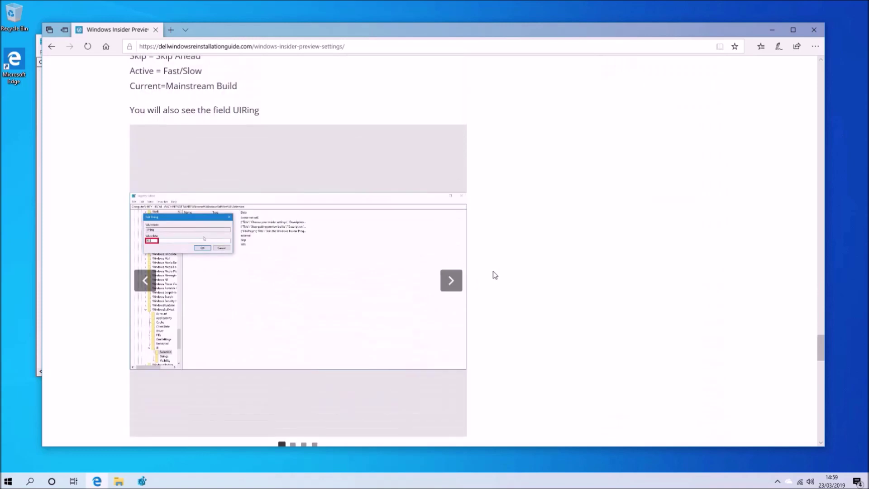
scroll(491, 274, down, 5)
Step: Change UIContentType to Skip and UIRing to WIF
click(772, 30)
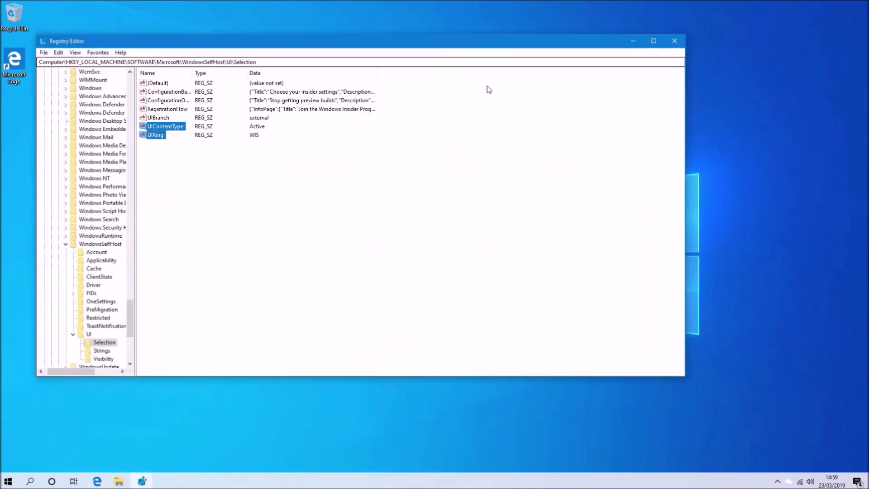
double_click(174, 128)
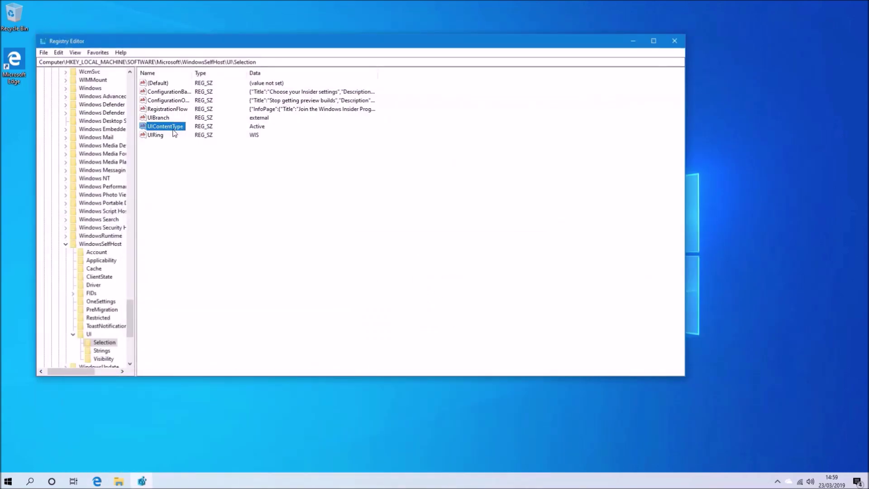
text(Skip)
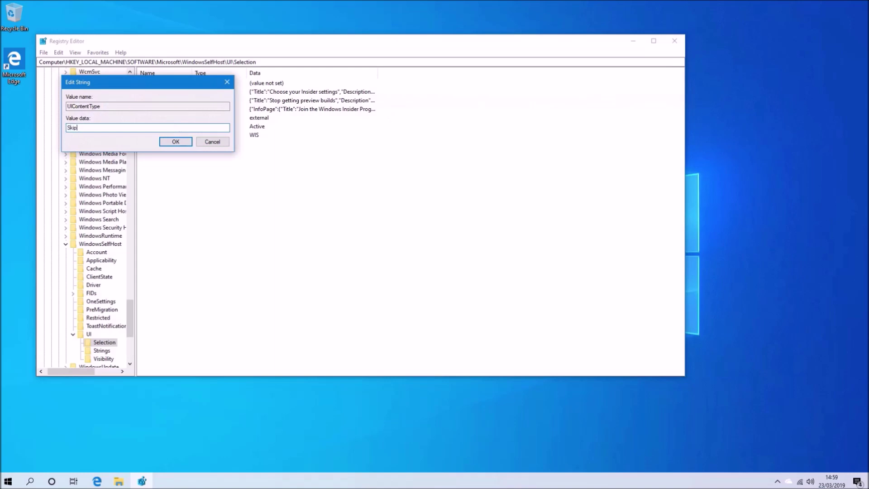
key(Return)
double_click(164, 136)
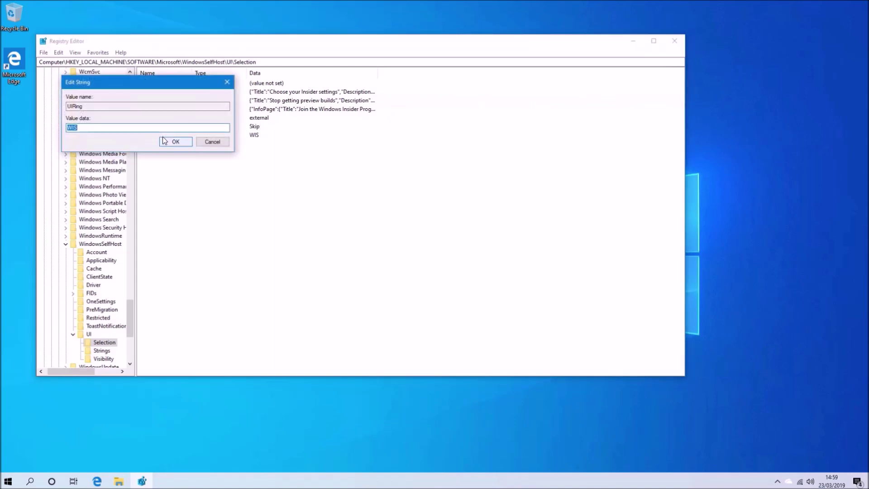
text(WIF)
key(Return)
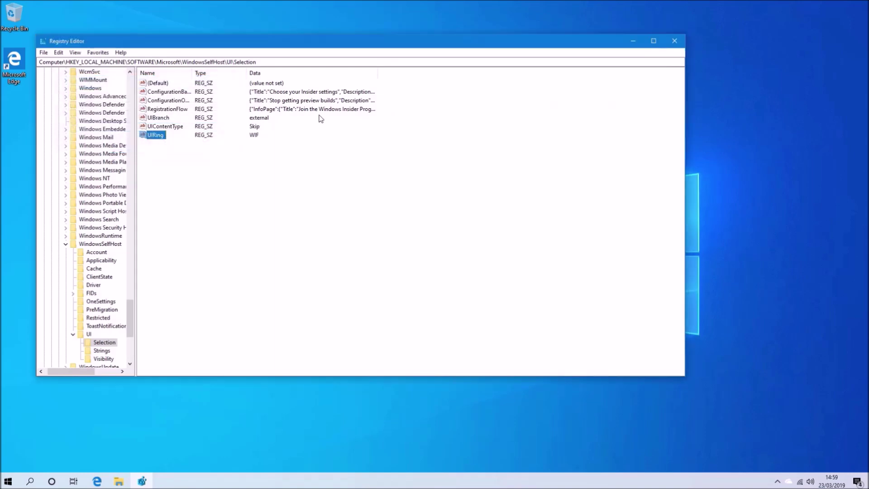
Step: Close Registry Editor, restart Windows, and minimize the Edge guide that reopens
click(674, 37)
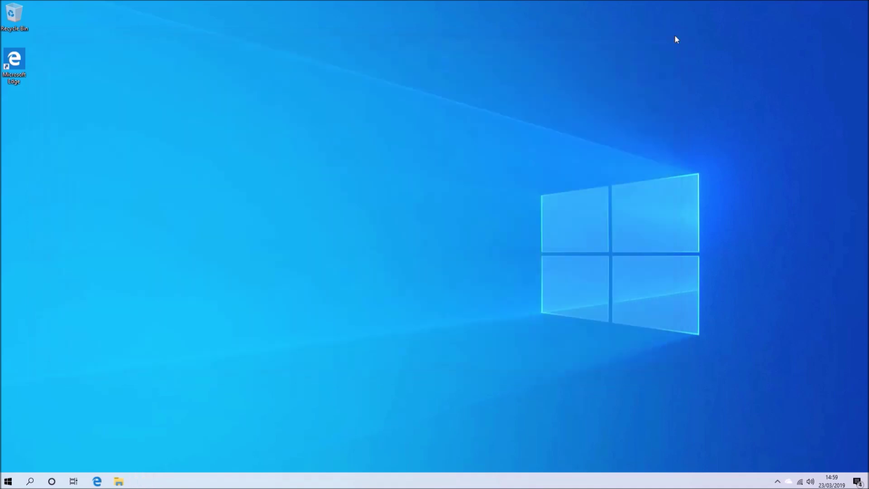
right_click(8, 481)
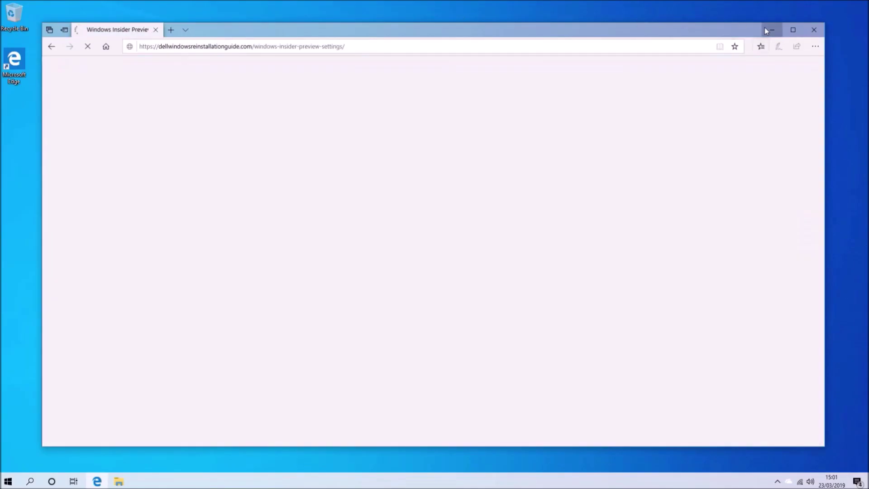
click(765, 30)
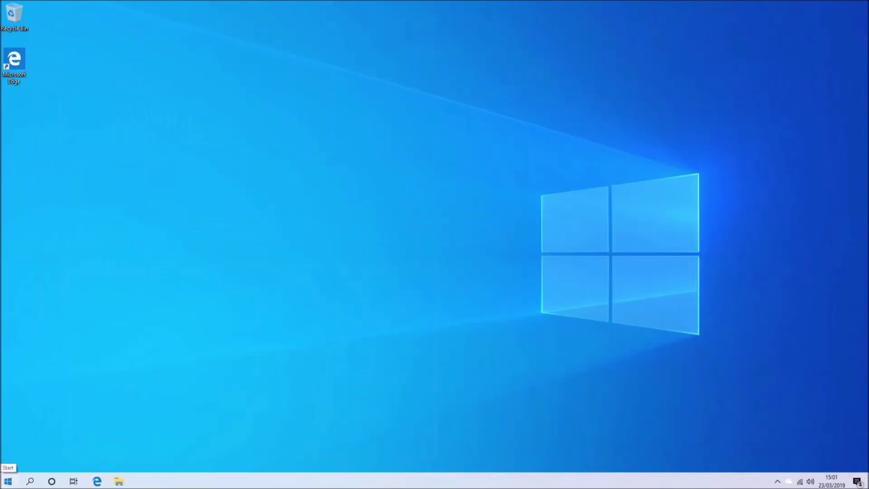
click(8, 481)
Step: Go to the Windows Update page in Settings and check for updates
click(12, 444)
click(222, 301)
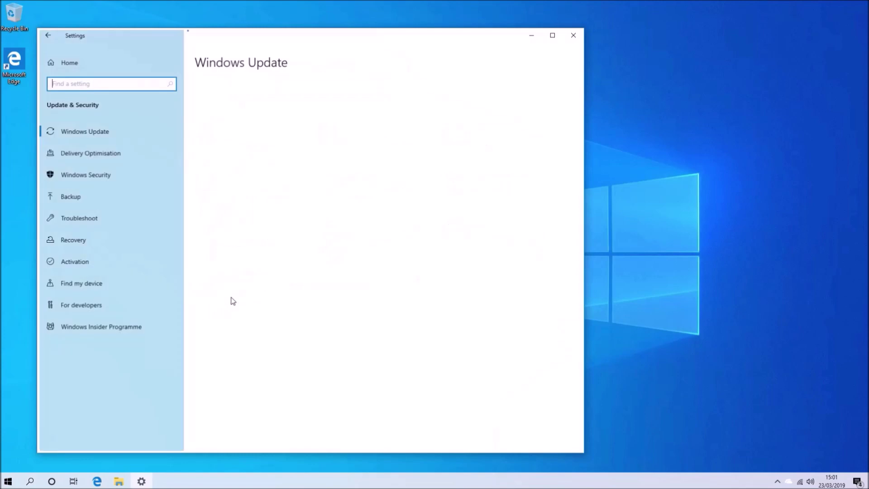
click(230, 115)
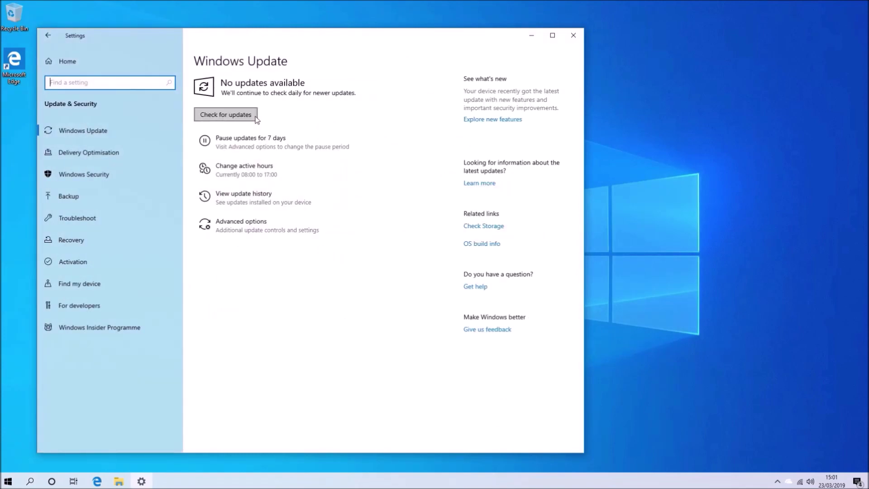